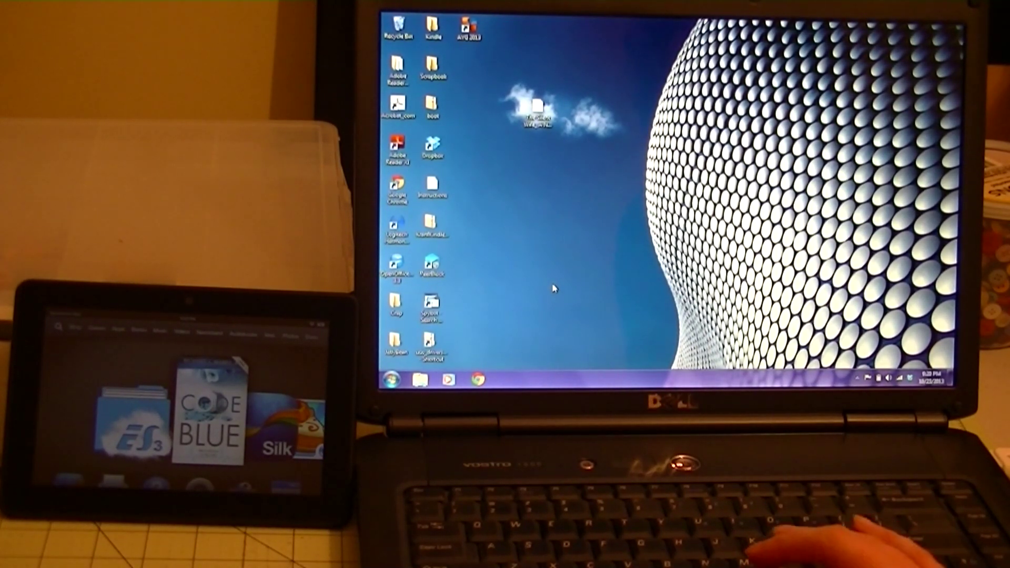
Navigate from Computer through Kindle > Internal storage to the Books folder.
click(390, 380)
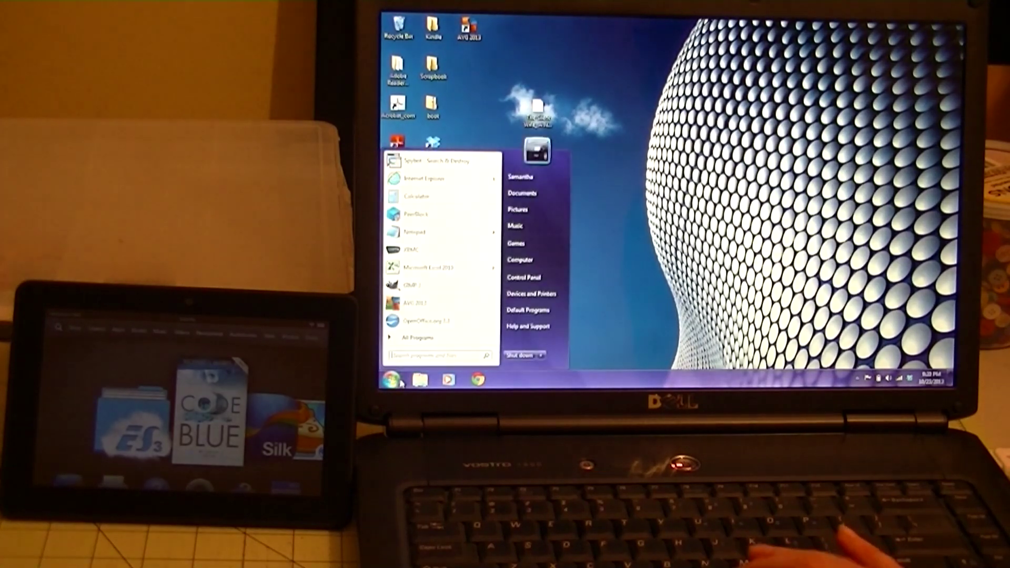
click(521, 262)
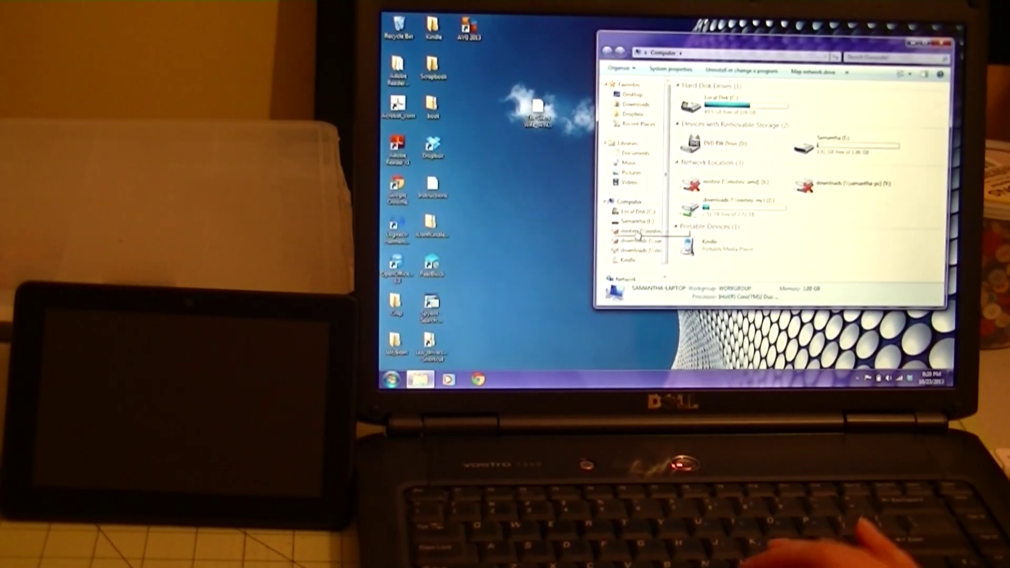
double_click(715, 240)
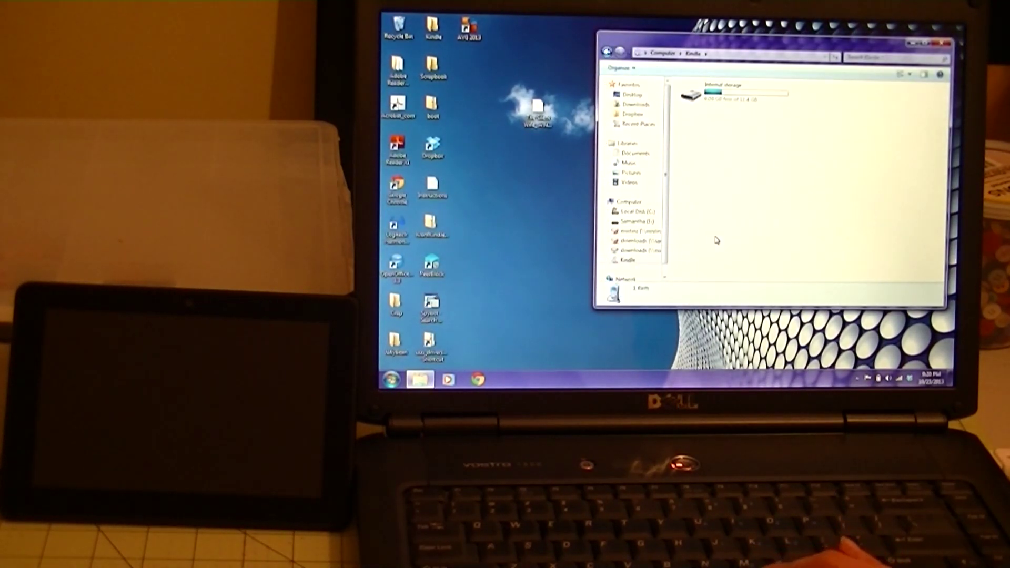
double_click(724, 90)
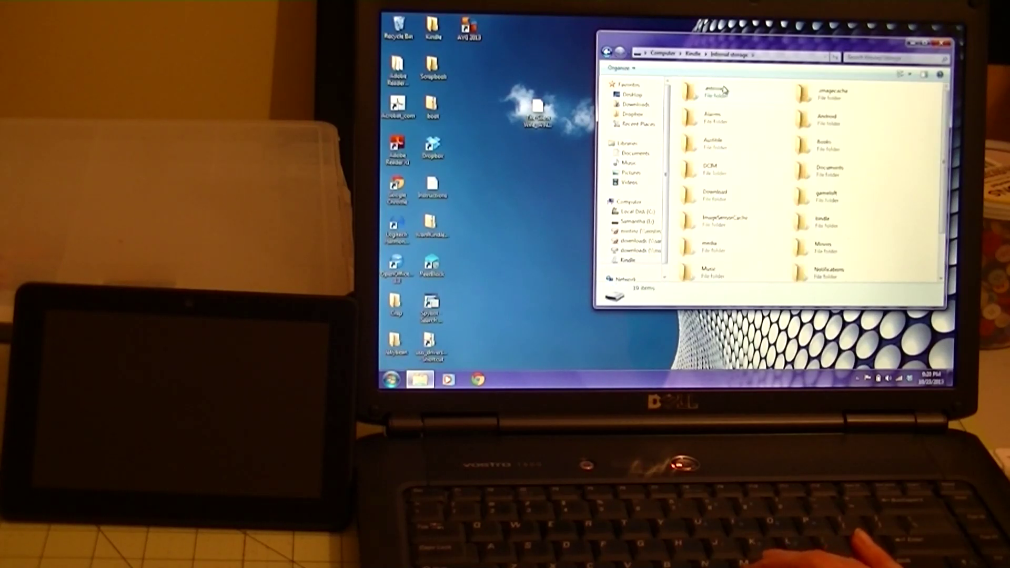
double_click(831, 154)
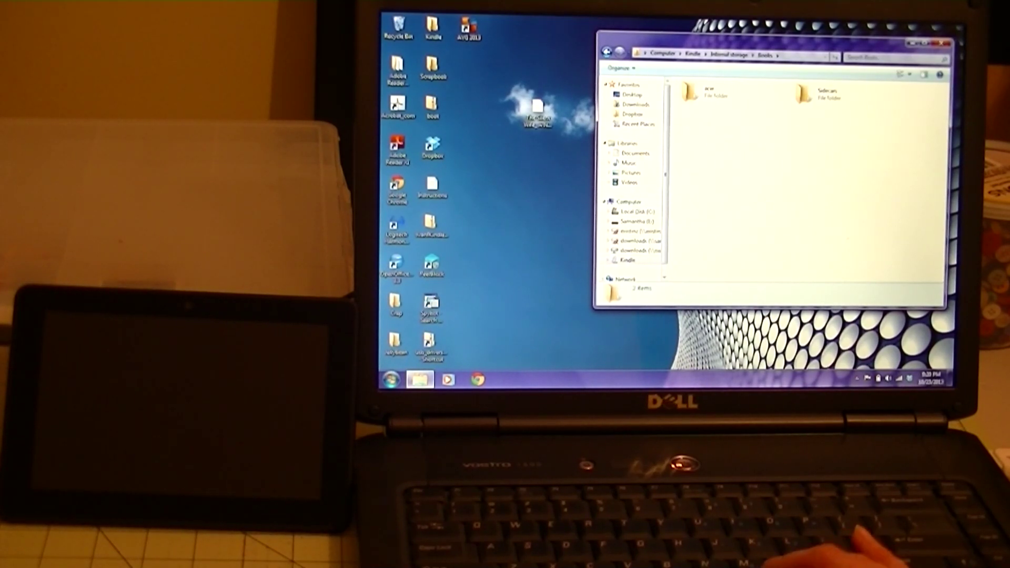
Copy the desktop .mobi book file and paste it into the Kindle's Books folder.
click(544, 118)
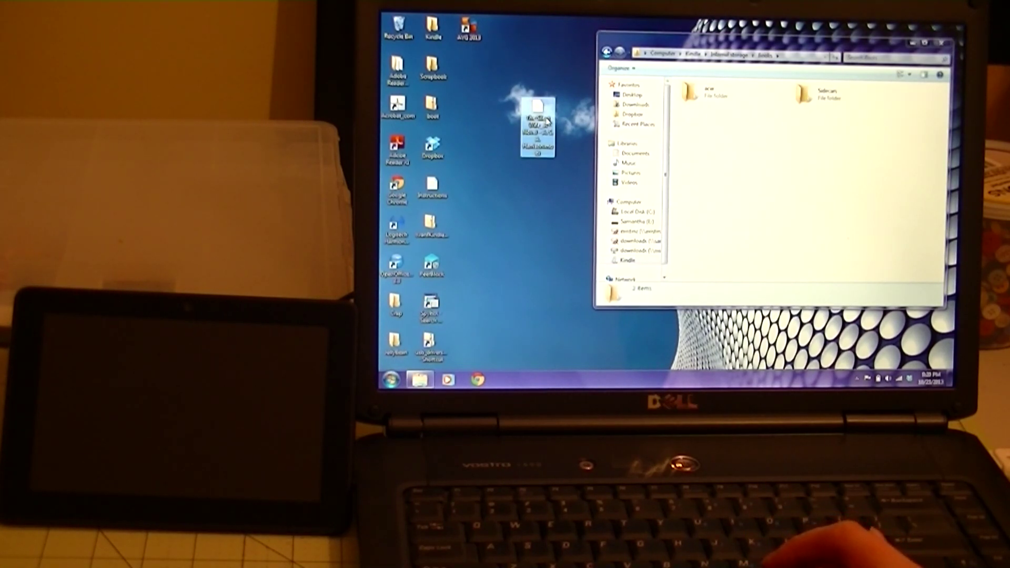
right_click(547, 121)
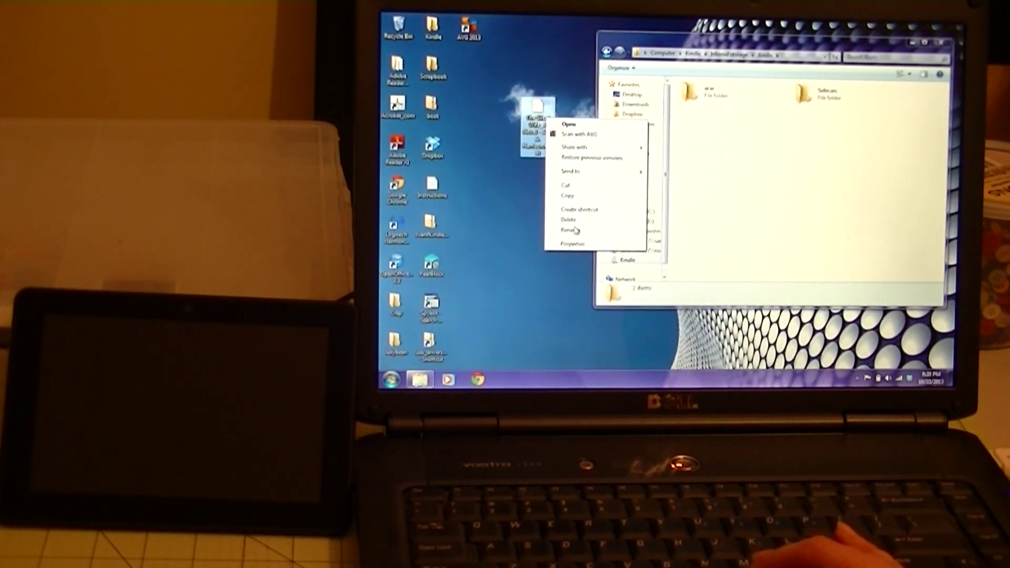
click(568, 195)
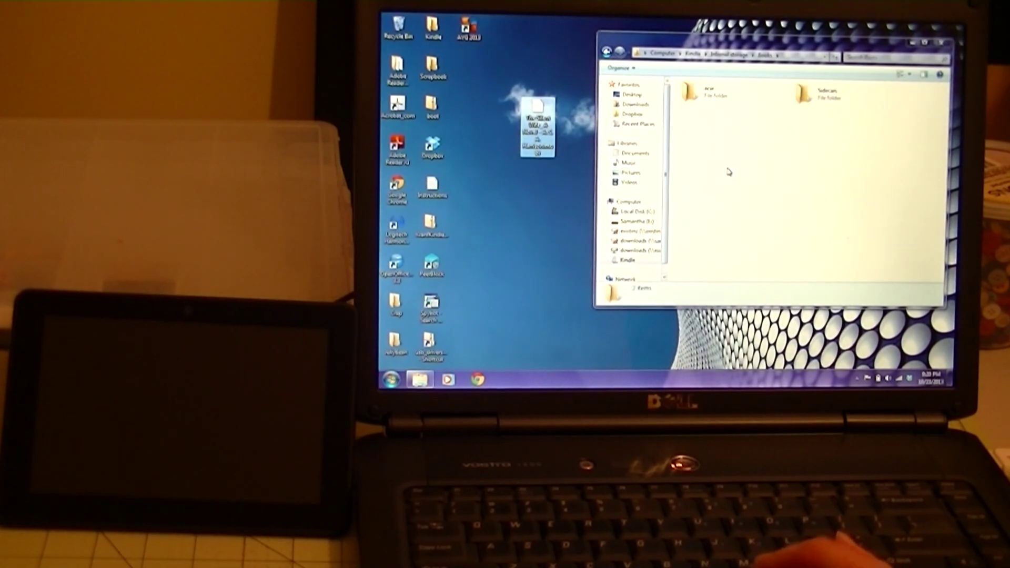
right_click(728, 171)
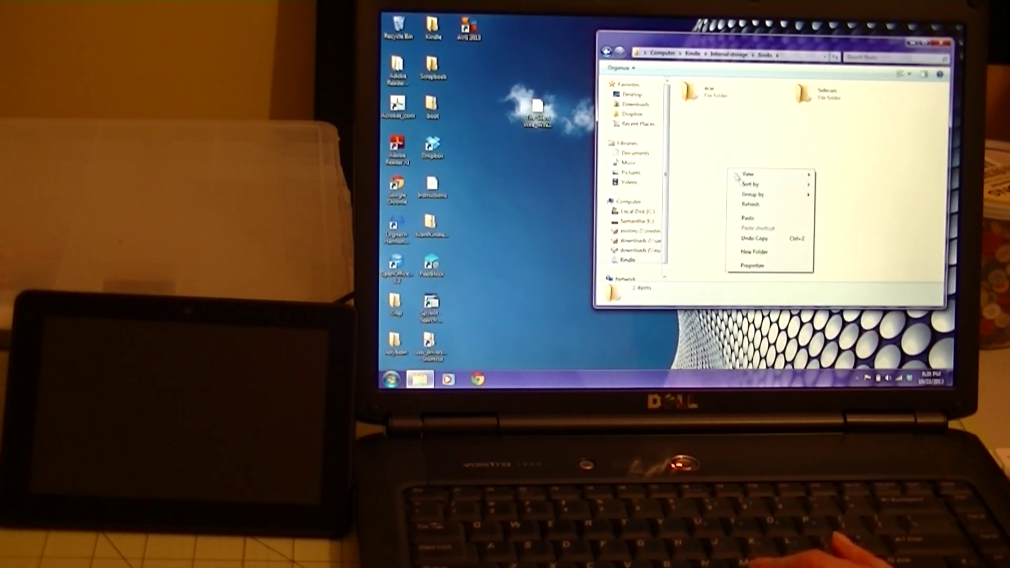
click(754, 219)
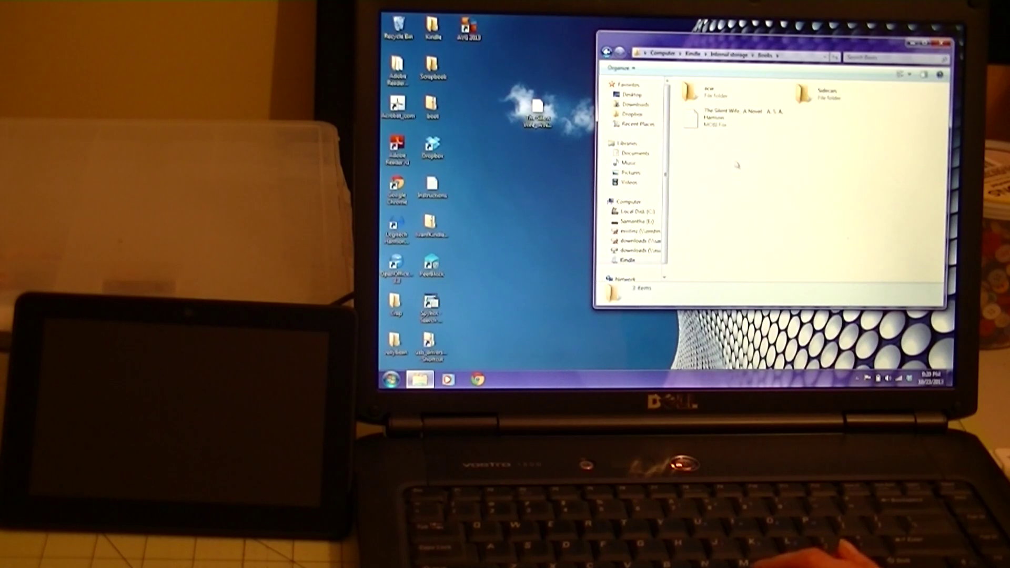